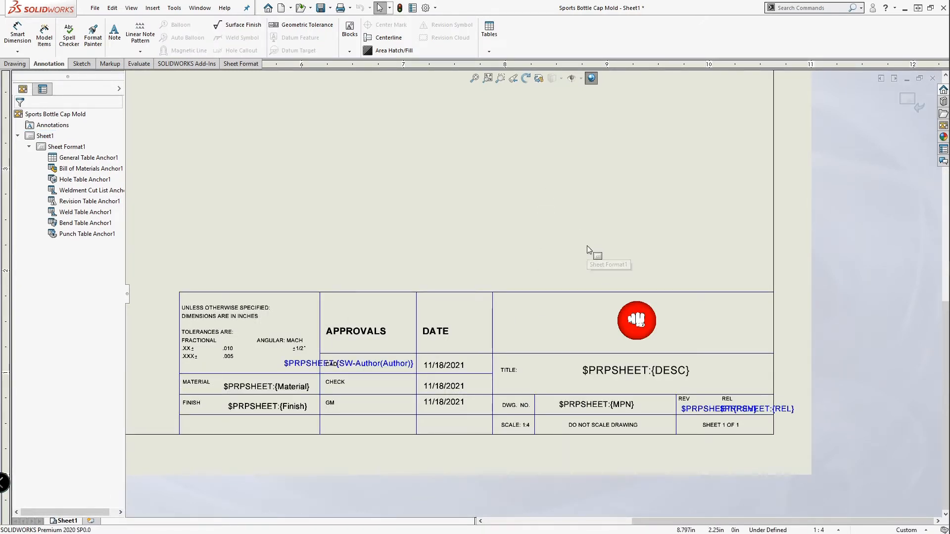
Finish editing the sheet format and return to the drawing sheet
scroll(592, 250, up, 4)
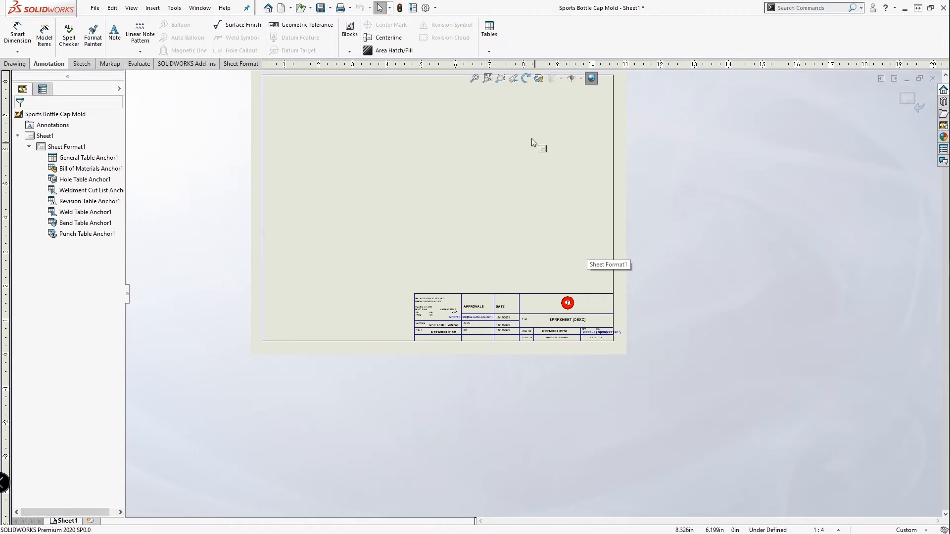
scroll(544, 351, down, 2)
scroll(524, 318, down, 3)
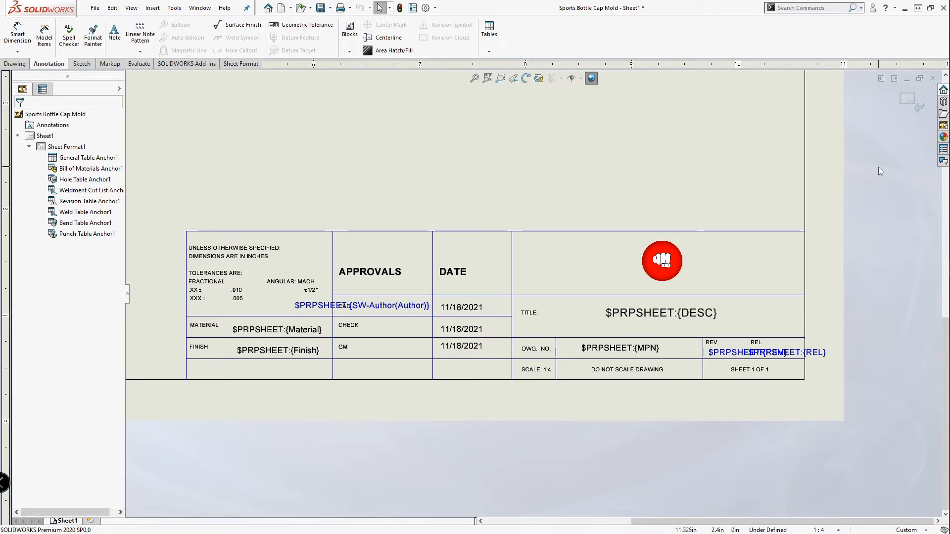
click(906, 101)
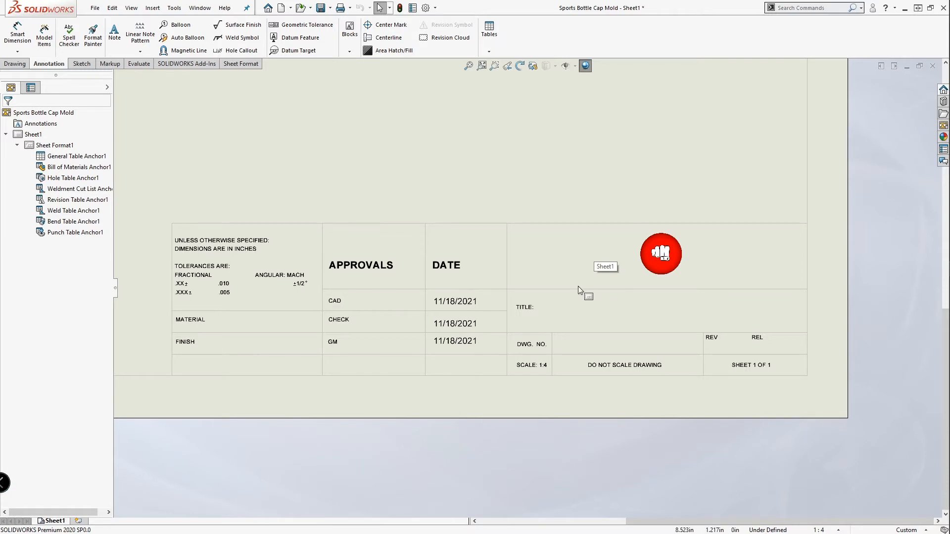
scroll(723, 444, down, 2)
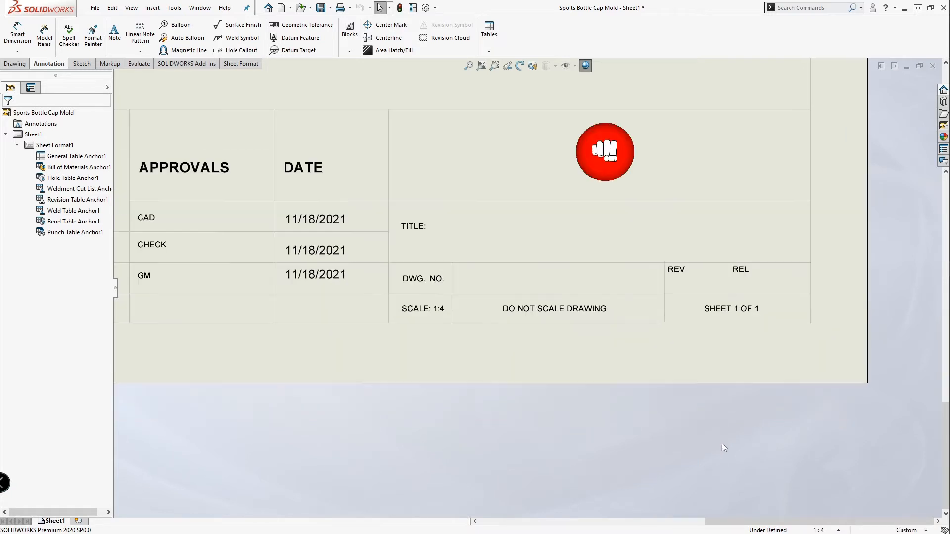
scroll(722, 444, up, 6)
scroll(521, 294, up, 2)
scroll(345, 130, down, 2)
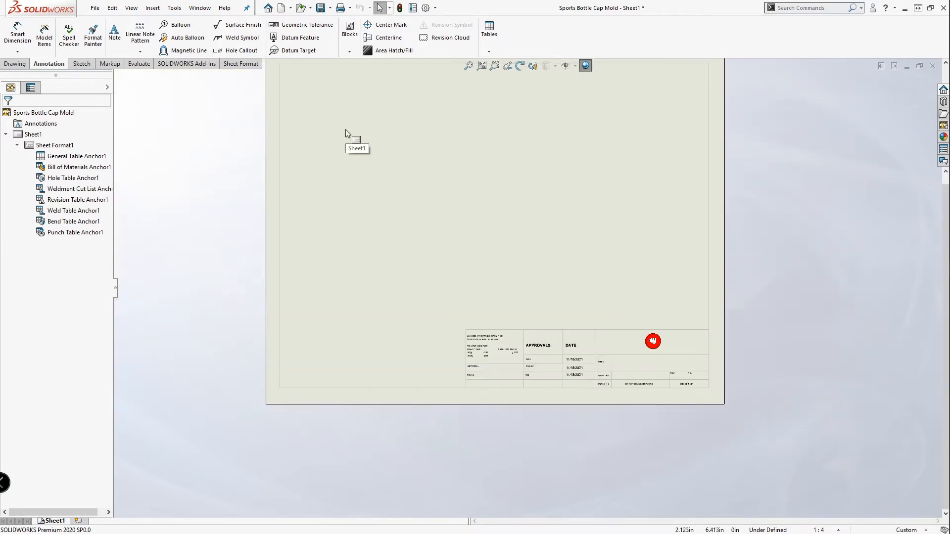
key(f)
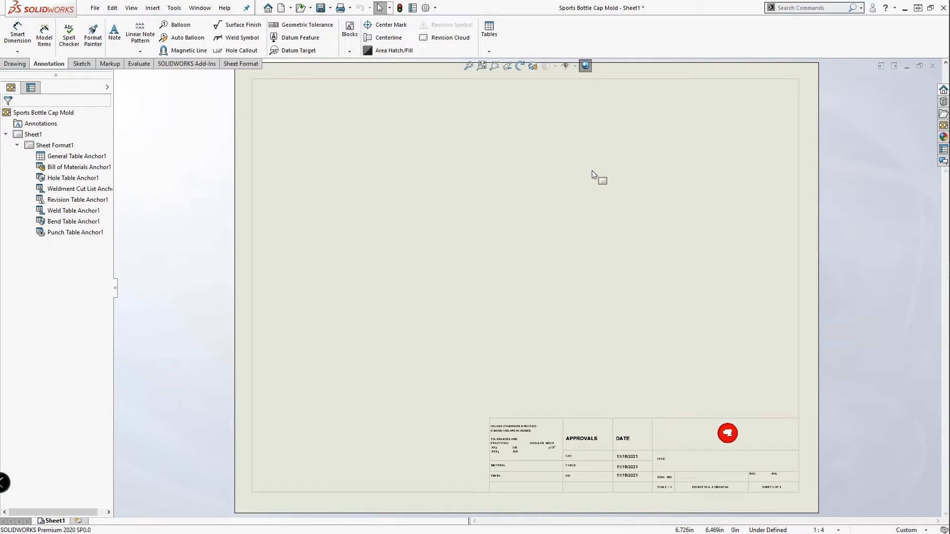
In the mold assembly's custom file properties, add a Desc property with the value "Sports Bottle Cap Mold Assembled"
key(ctrl+Tab)
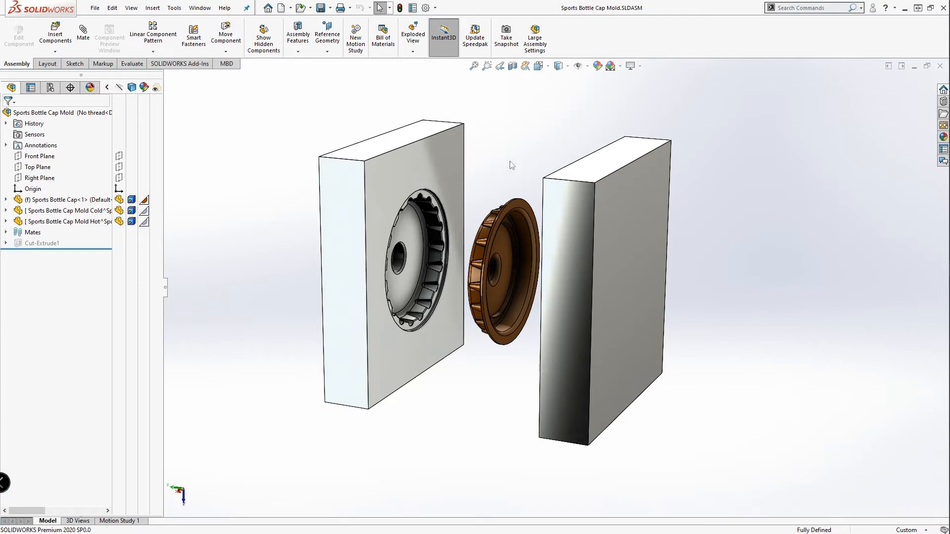
click(94, 8)
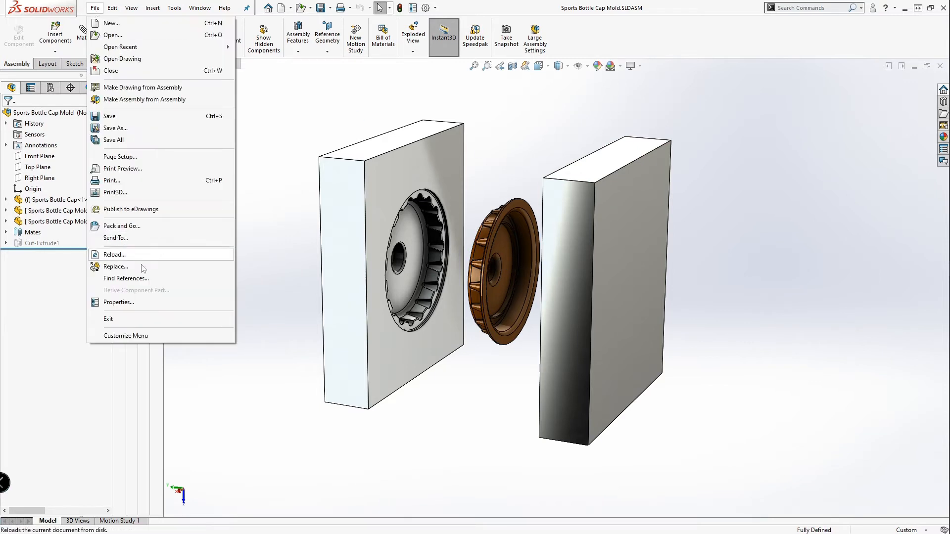
click(146, 303)
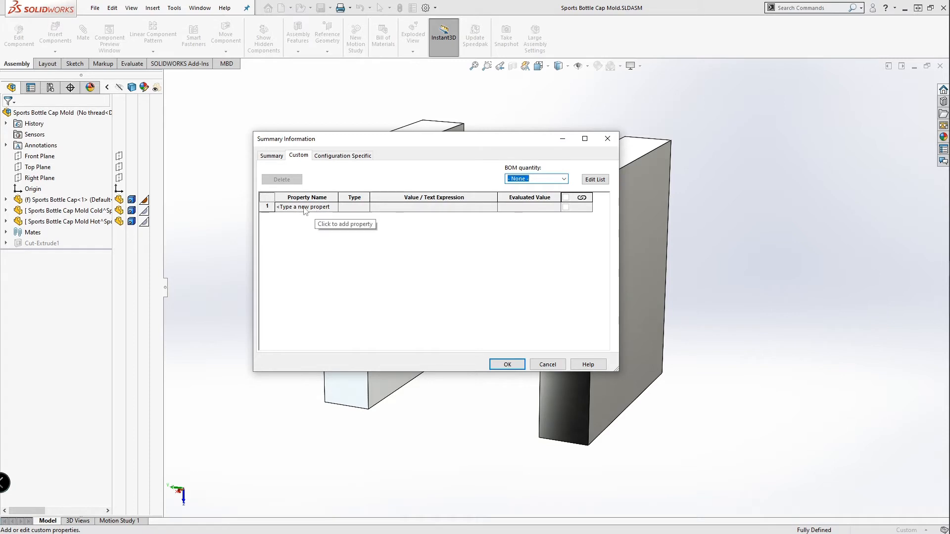
click(305, 210)
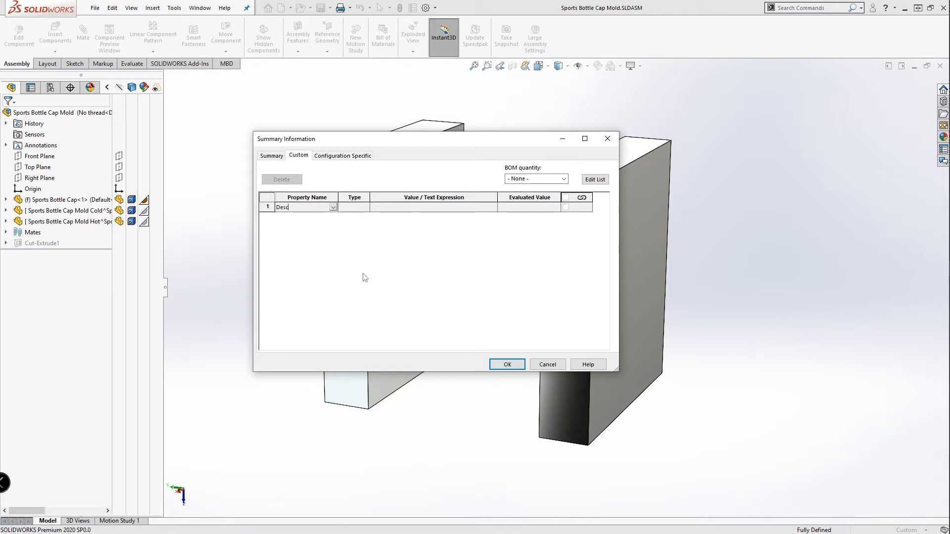
key(Tab)
text(S)
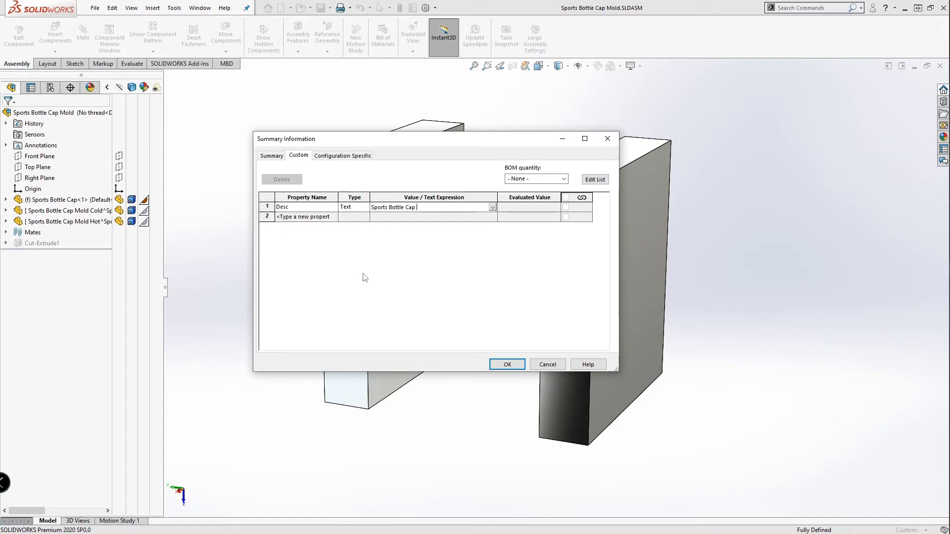
text(ports Bottle Cap Mold Assembled)
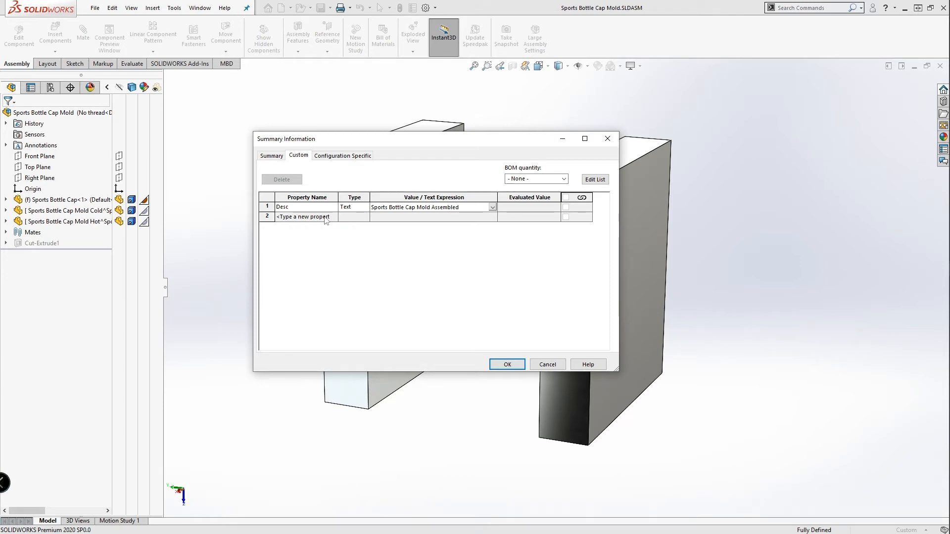
Add the custom properties Rev with value A and Rel with value 000, and accept the file properties
click(325, 217)
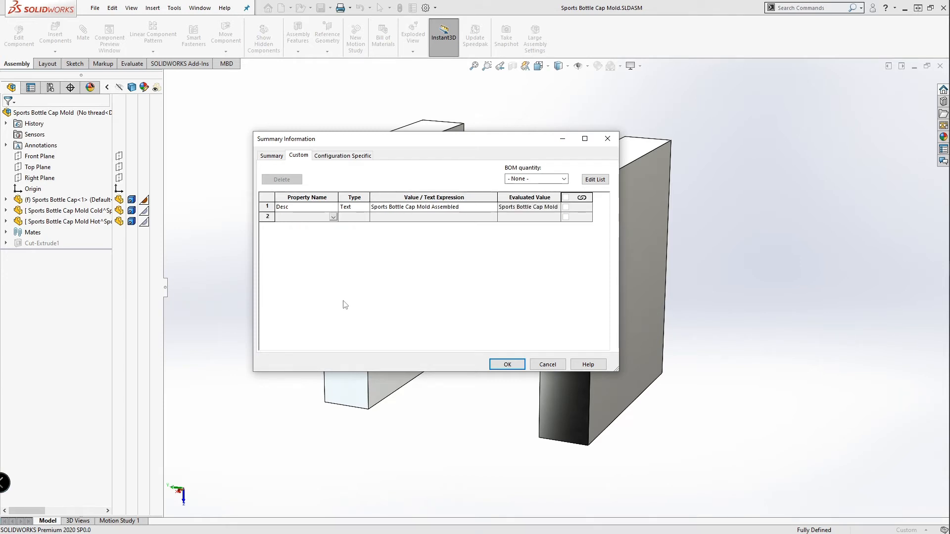
text(Rev)
key(Tab)
key(Tab)
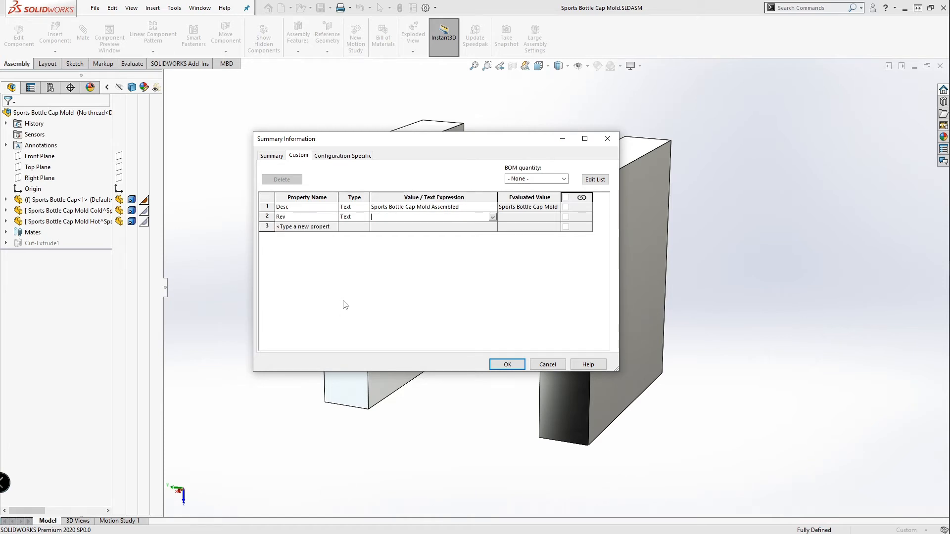
key(shift+Tab)
key(shift+Tab)
text(Rel)
key(Tab)
key(Tab)
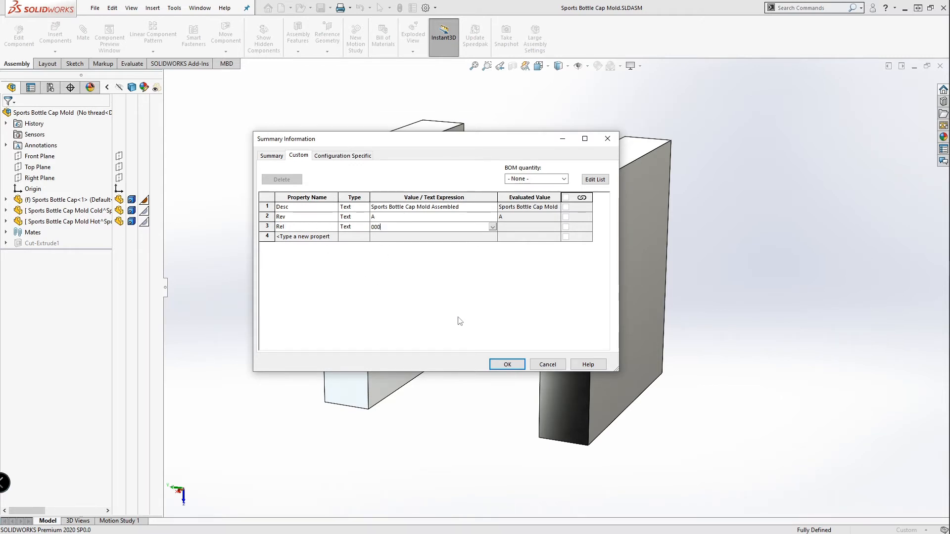
click(504, 363)
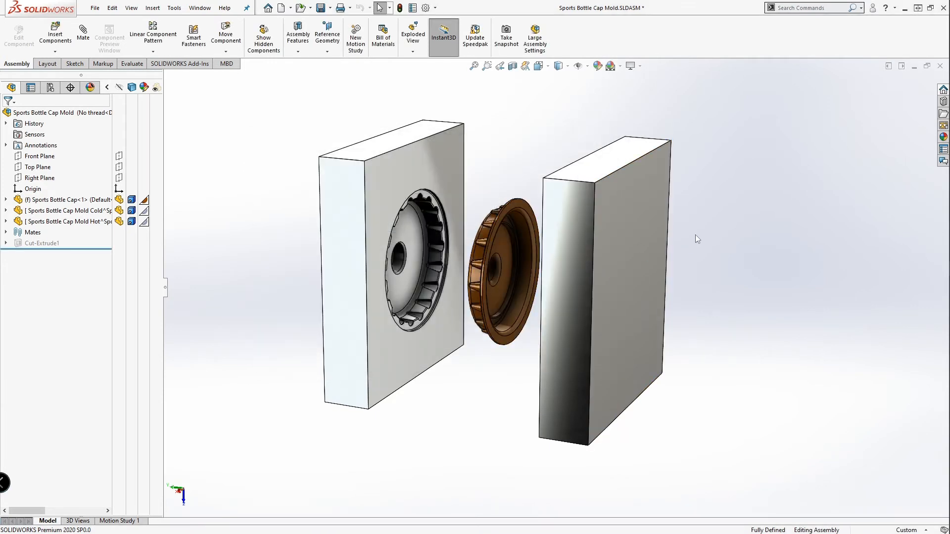
Return to the drawing and place the assembly's Isometric Exploded view on the sheet above the title block
key(ctrl+Tab)
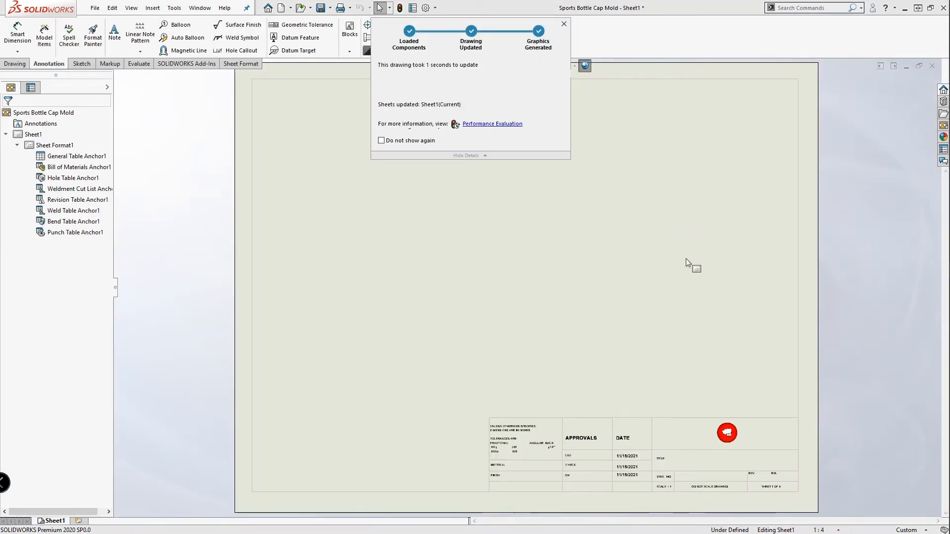
click(943, 125)
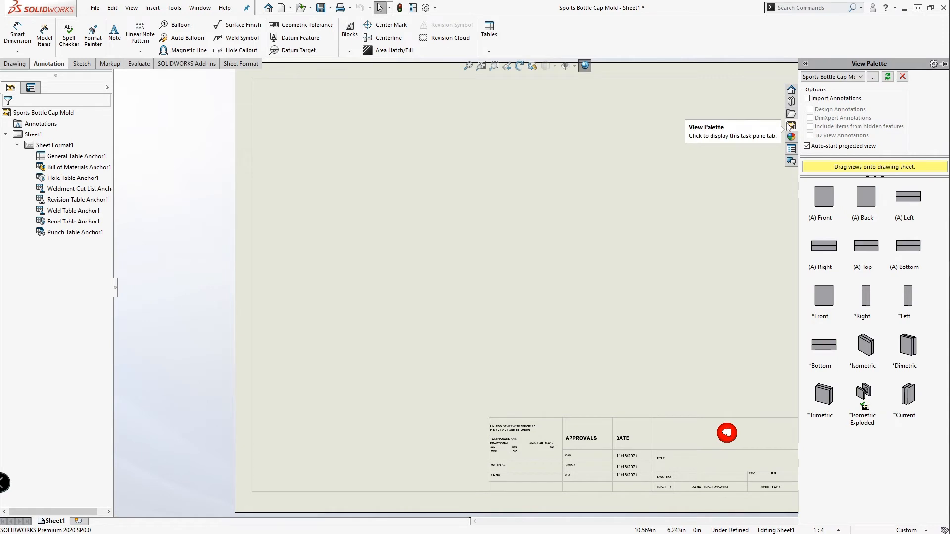
mouse_move(863, 401)
mouse_down()
mouse_move(627, 216)
mouse_move(633, 212)
mouse_move(623, 220)
mouse_up()
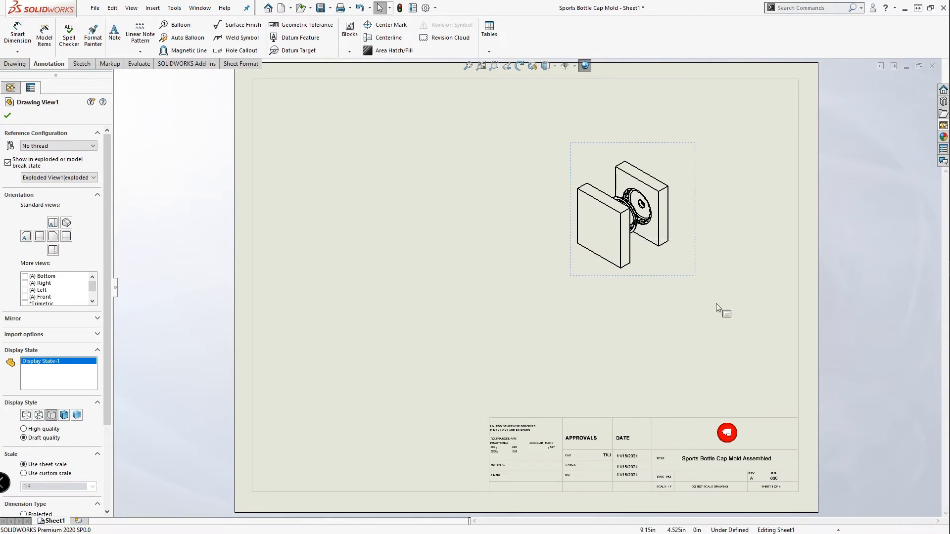
scroll(785, 495, down, 3)
scroll(673, 472, down, 2)
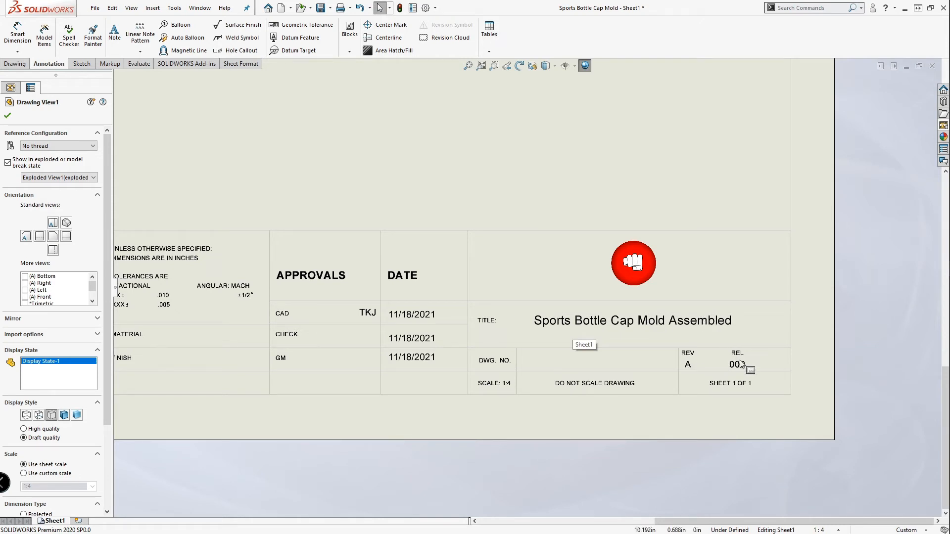
key(z)
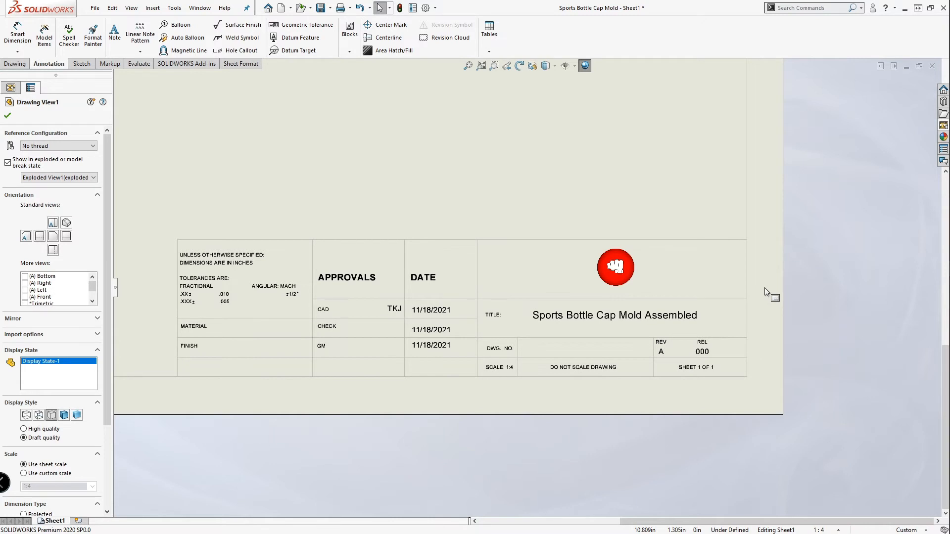
Insert a top-level bom-standard bill of materials at the sheet border's upper-left corner and move the exploded view clear of it
key(f)
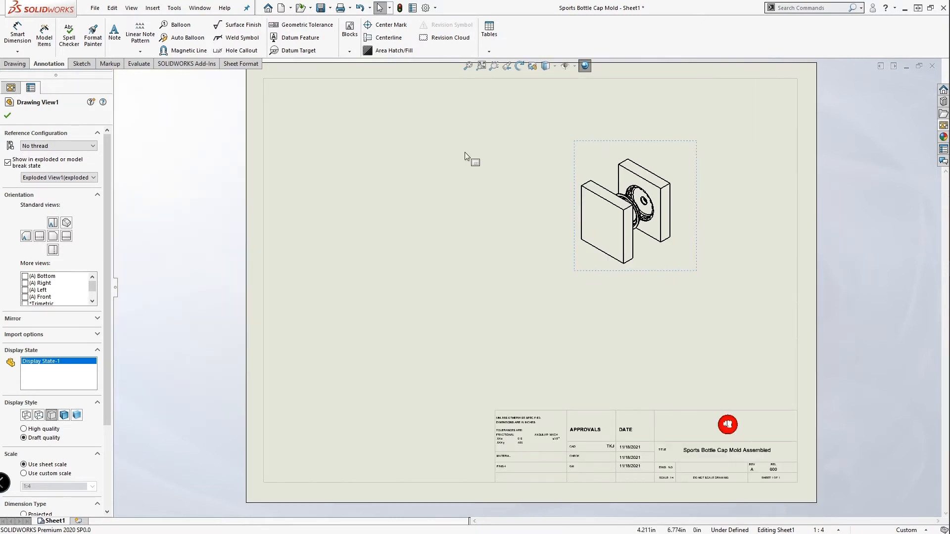
click(488, 51)
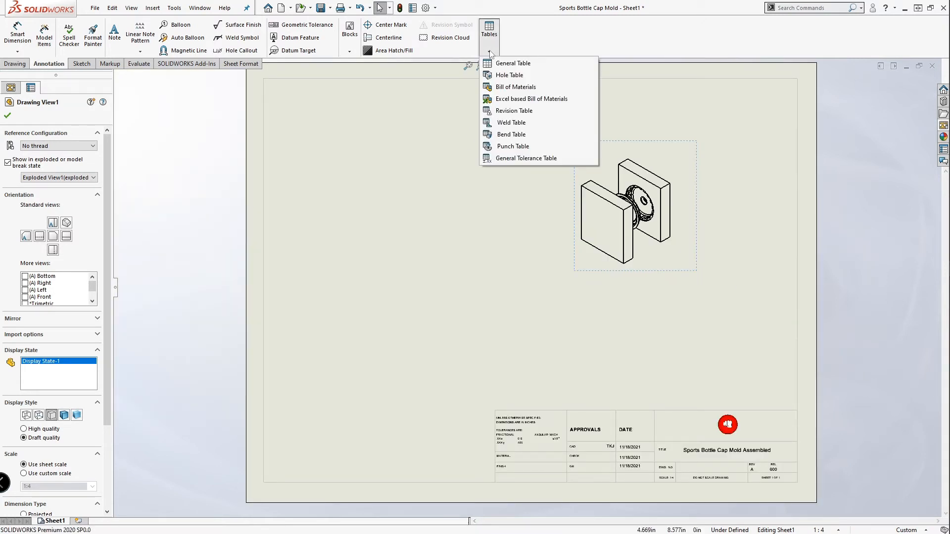
click(514, 87)
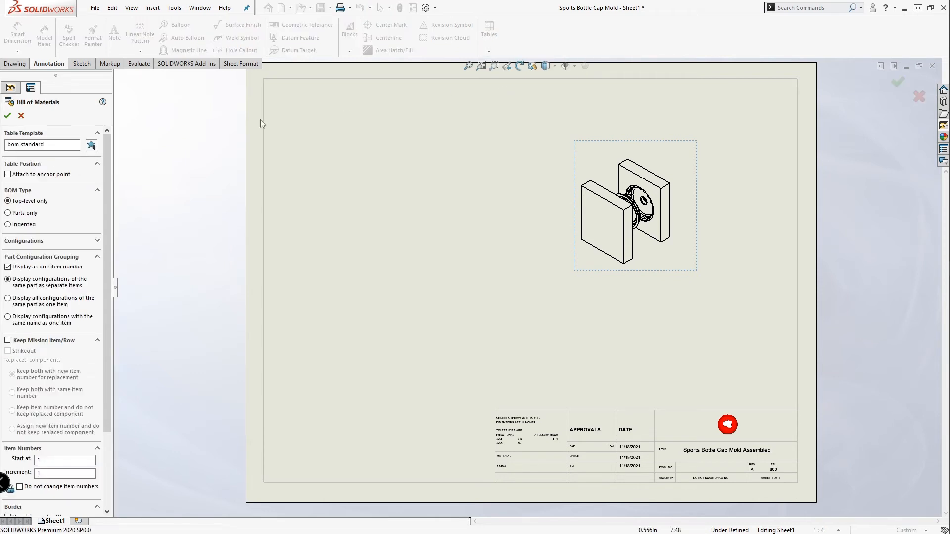
click(8, 116)
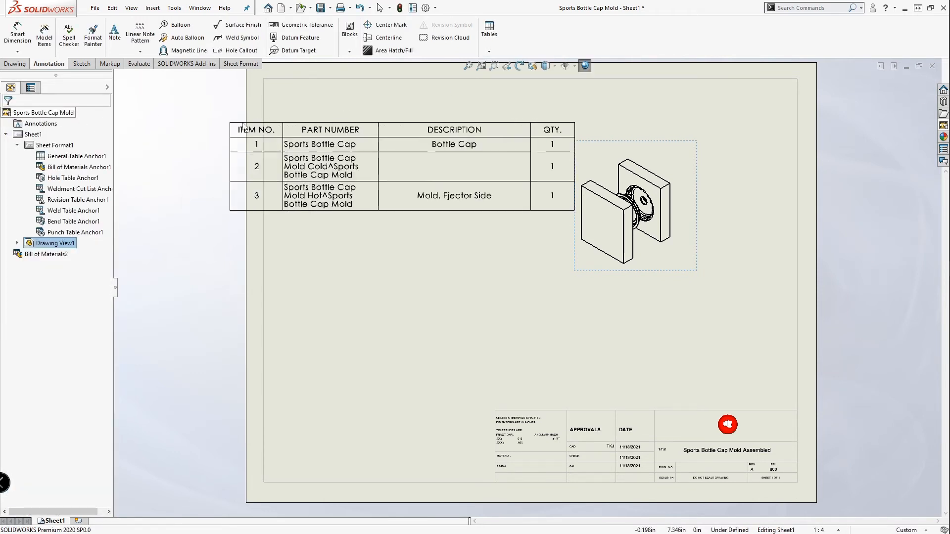
click(266, 87)
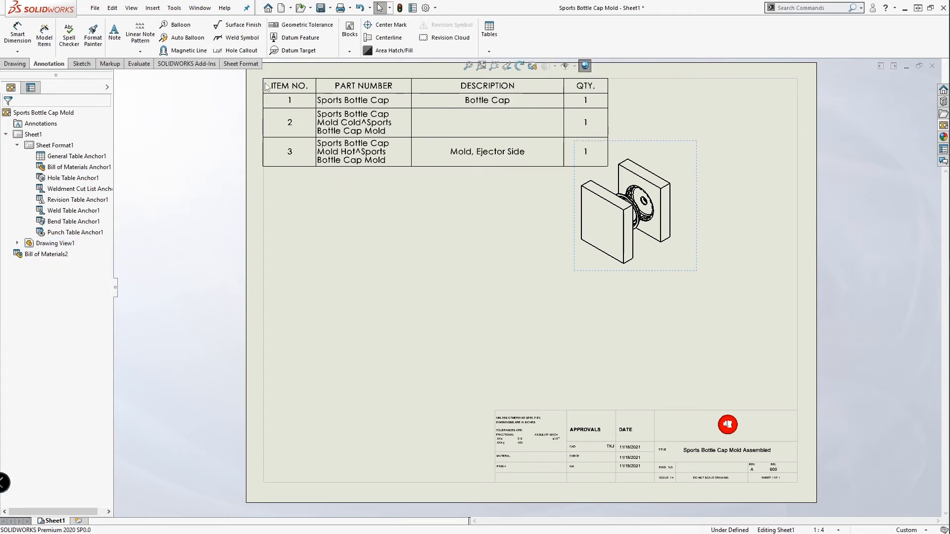
scroll(435, 240, up, 4)
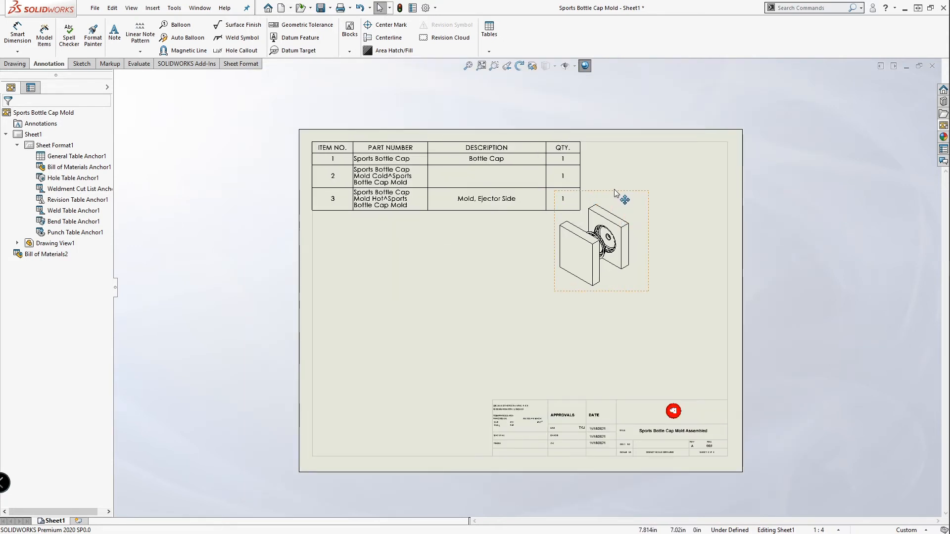
drag(619, 195, 661, 245)
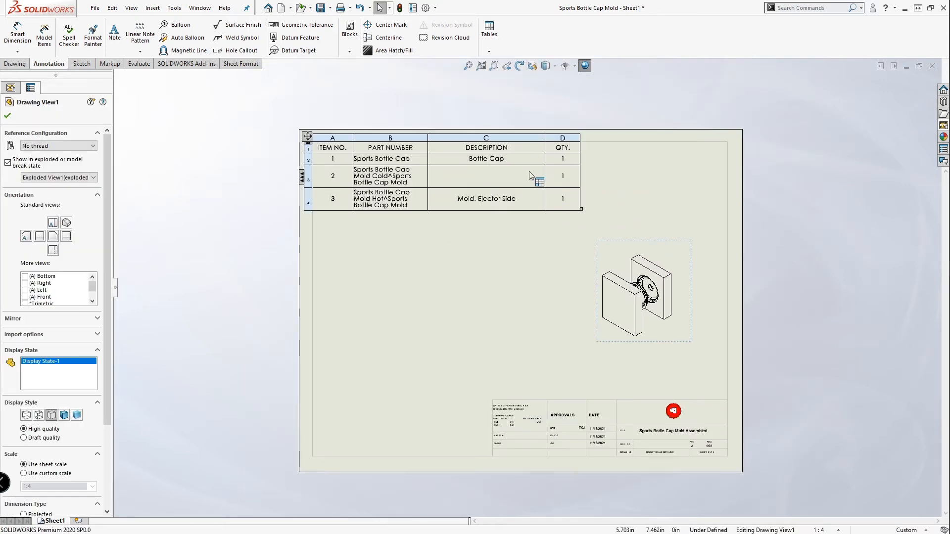
Narrow the bill of materials' DESCRIPTION column and insert a custom property column for Material to its right
scroll(529, 180, down, 3)
drag(561, 152, 445, 152)
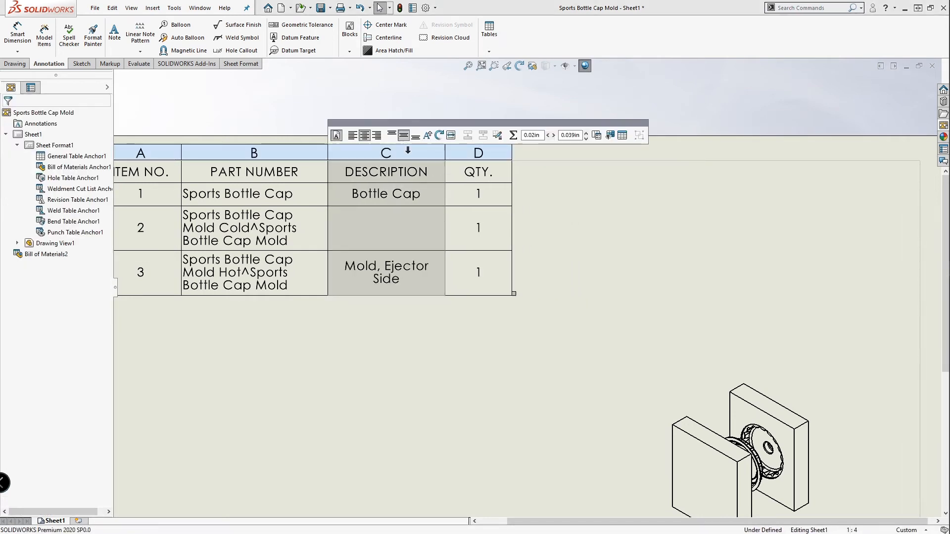
right_click(407, 149)
mouse_move(527, 198)
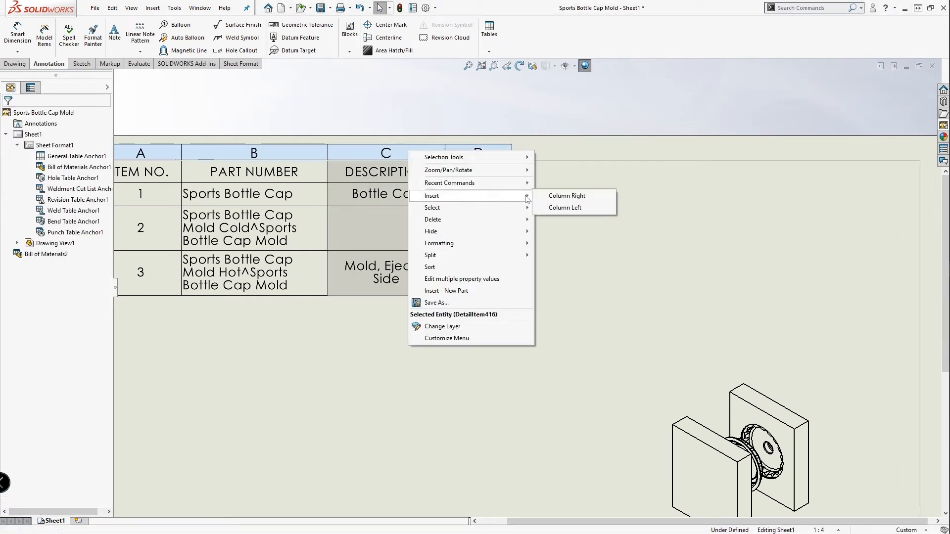
click(563, 197)
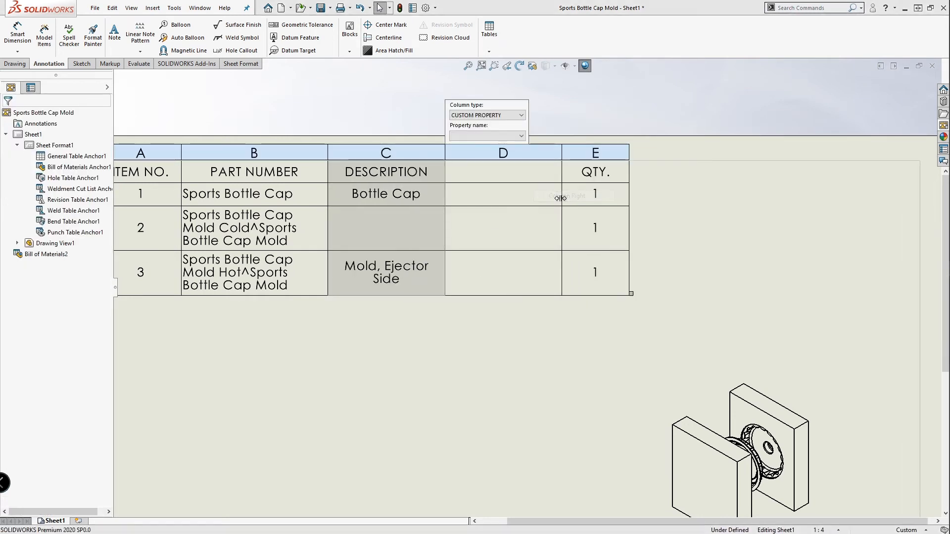
click(493, 116)
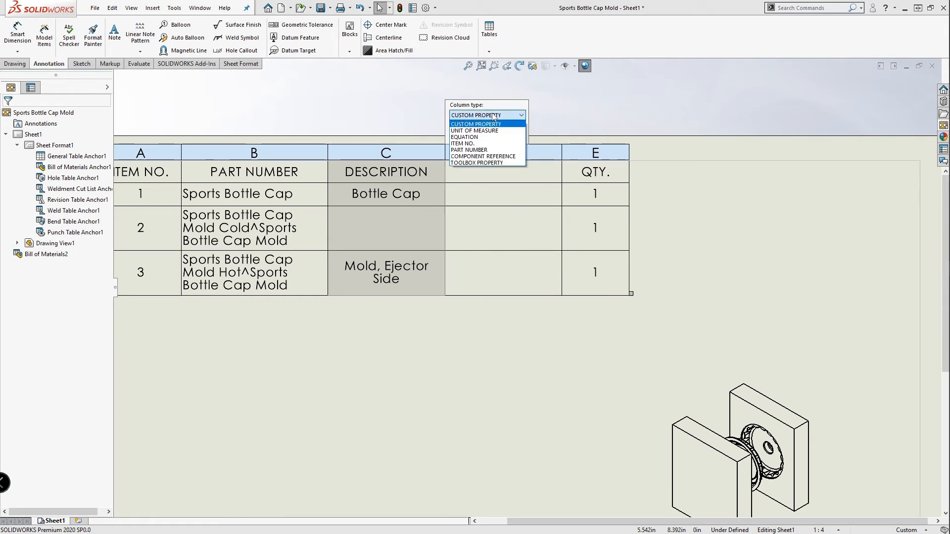
click(493, 117)
click(493, 135)
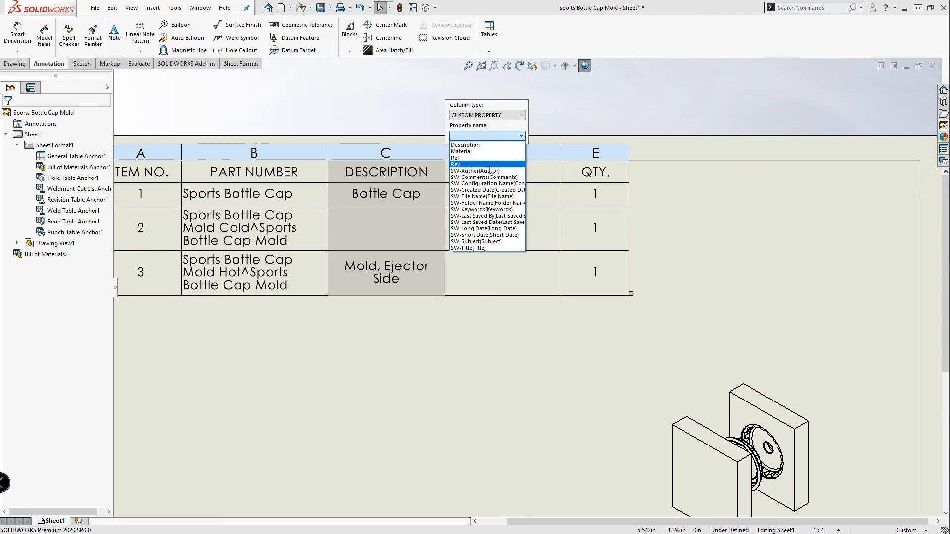
click(480, 151)
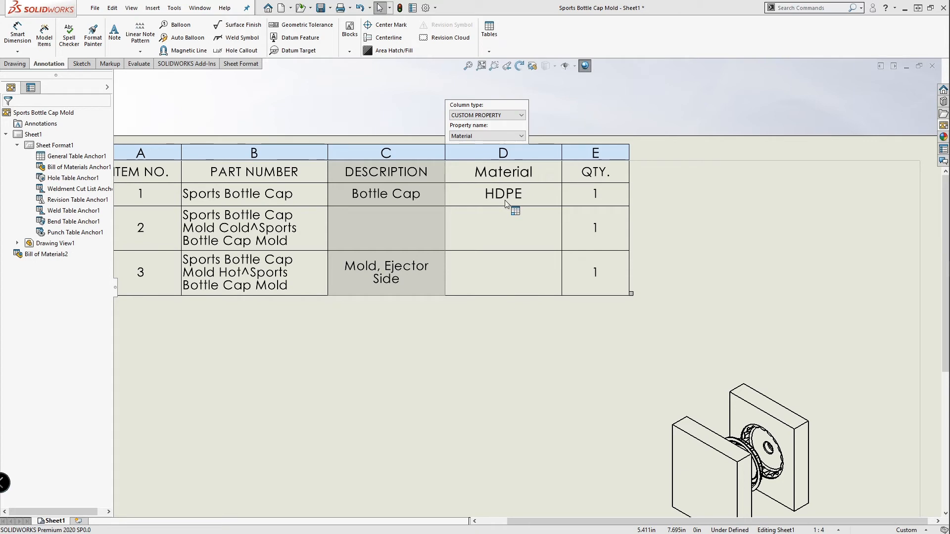
Narrow the bill of materials' Material column and insert a custom property column for Rev to its right
click(545, 151)
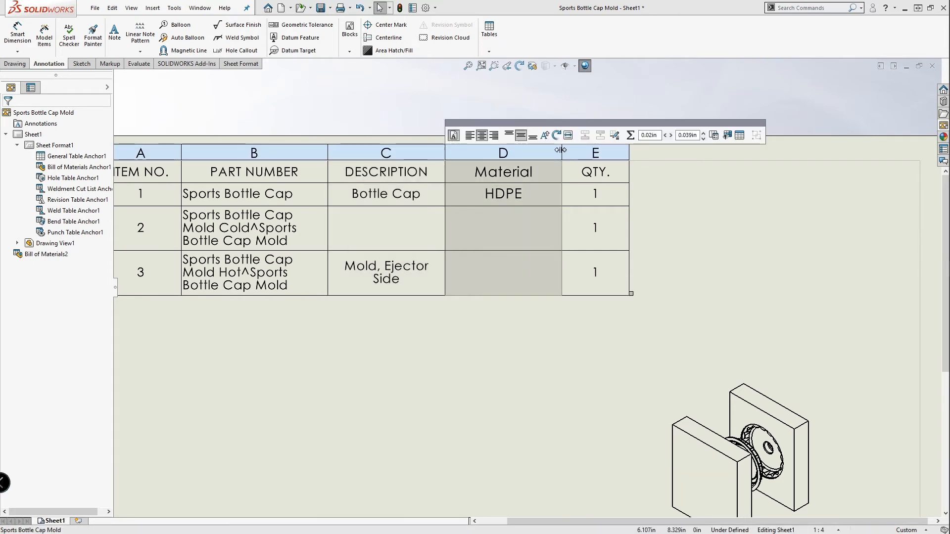
drag(560, 150, 505, 150)
right_click(498, 150)
mouse_move(525, 196)
click(648, 197)
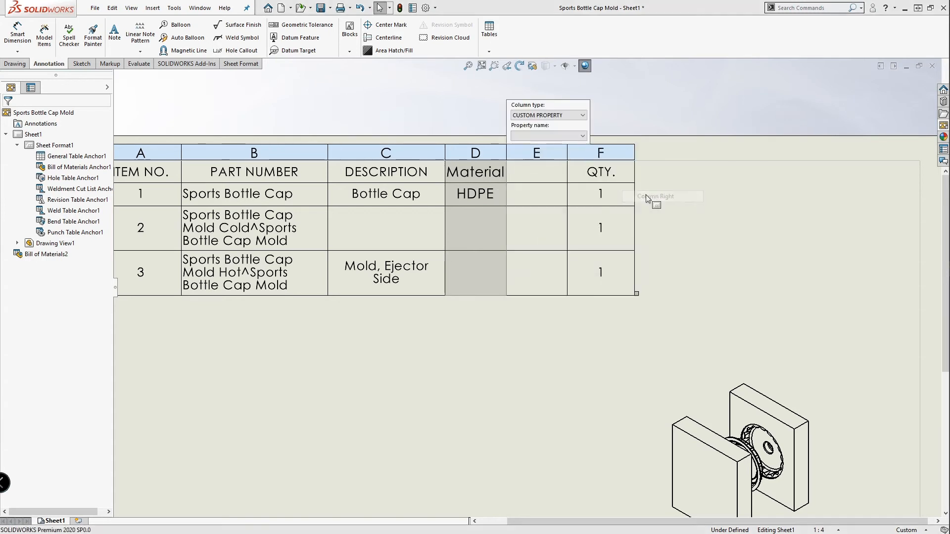
click(582, 136)
click(553, 160)
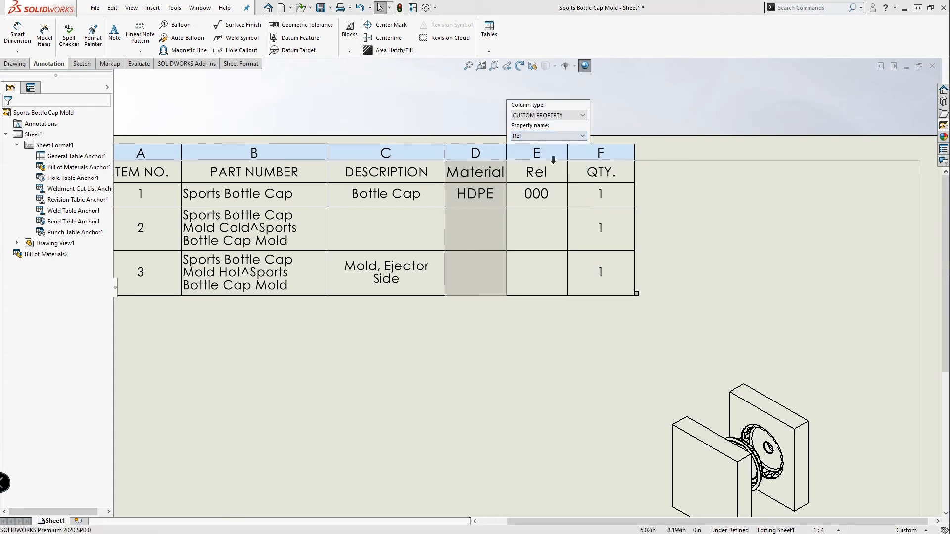
click(559, 138)
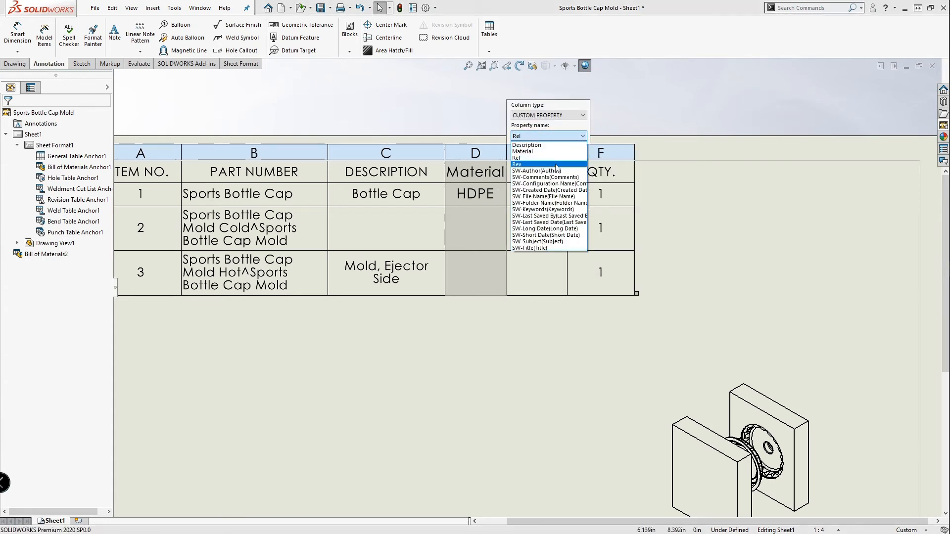
click(560, 160)
click(564, 153)
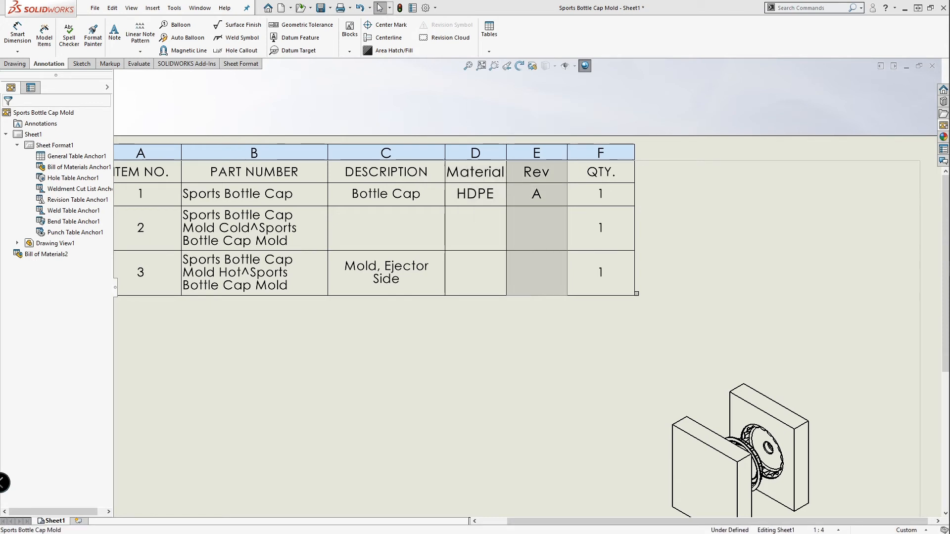
Insert a custom property column for Rel to the right of the bill of materials' Rev column
right_click(556, 154)
mouse_move(658, 198)
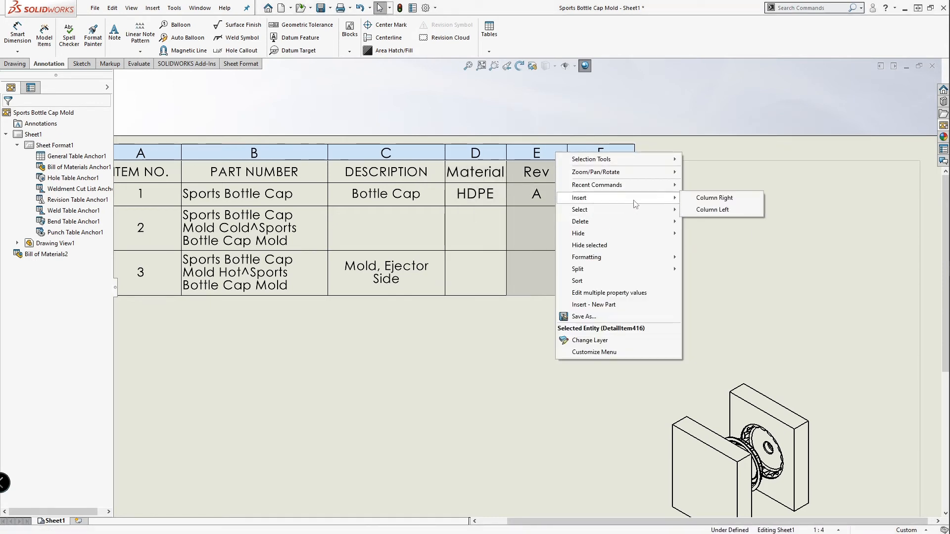
click(729, 201)
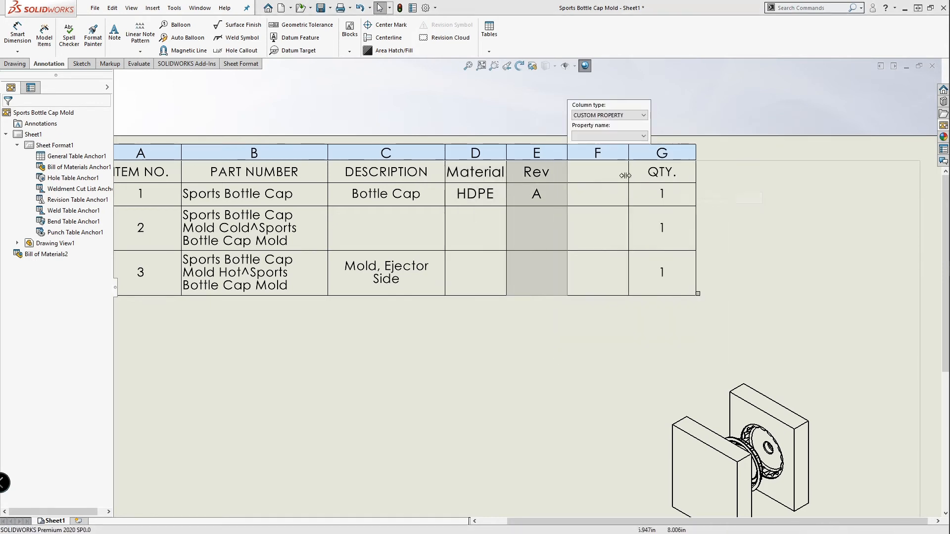
click(608, 135)
click(601, 157)
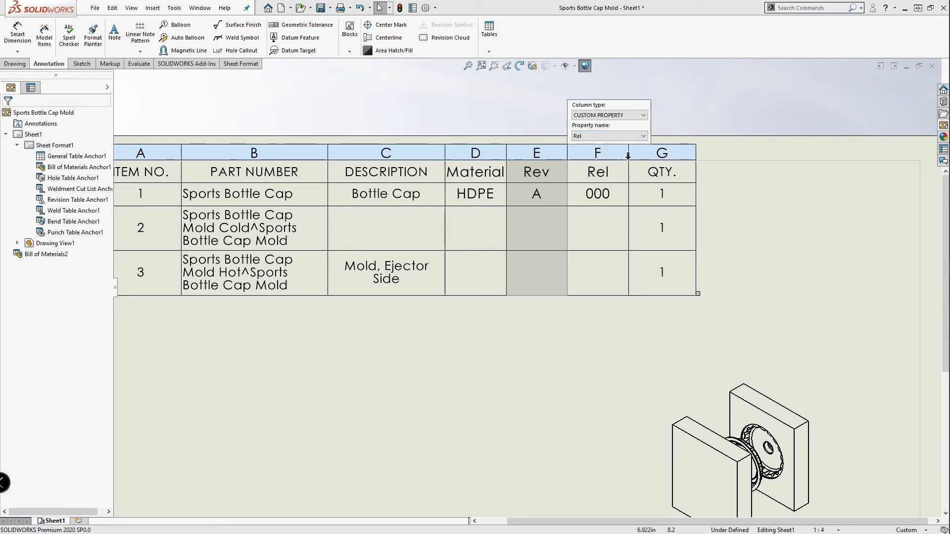
Add circular item-number balloons to the exploded view with Auto Balloon, keeping the default settings
click(469, 146)
key(f)
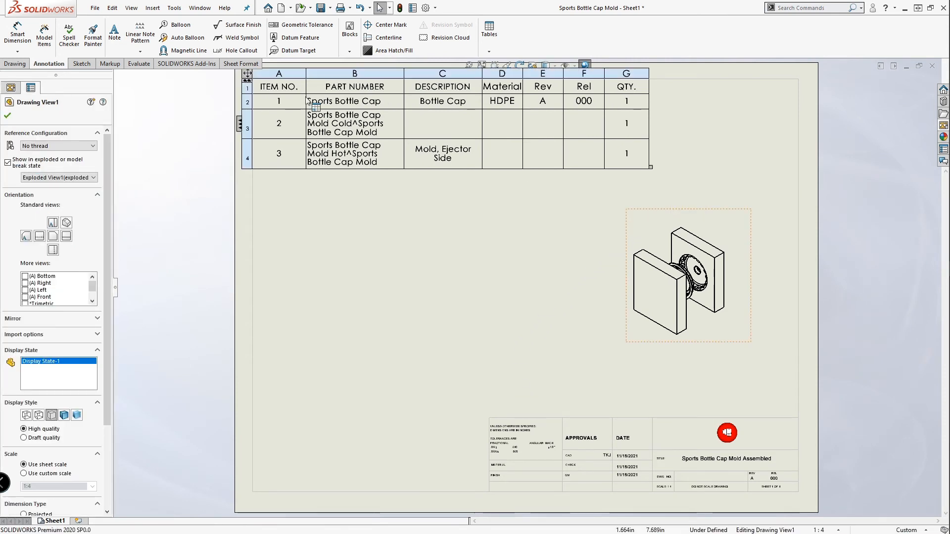
click(188, 38)
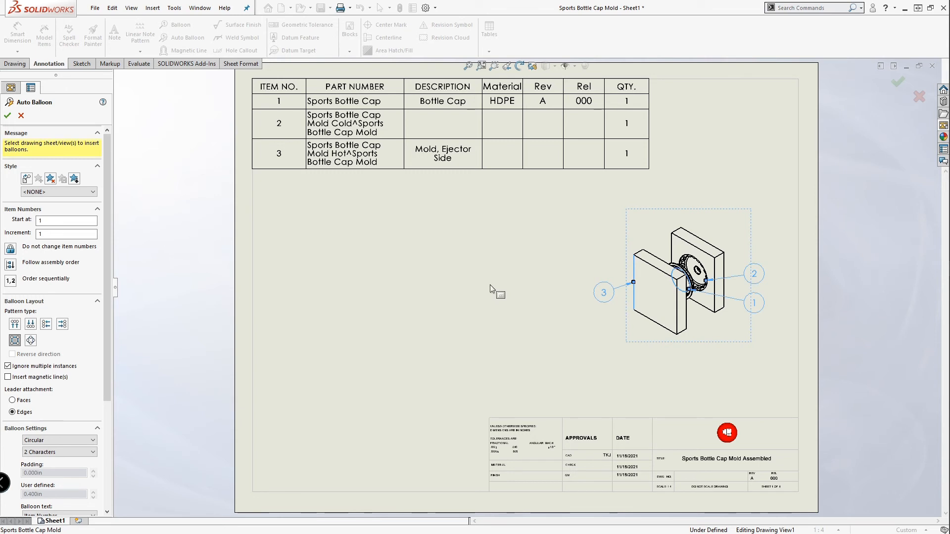
click(7, 117)
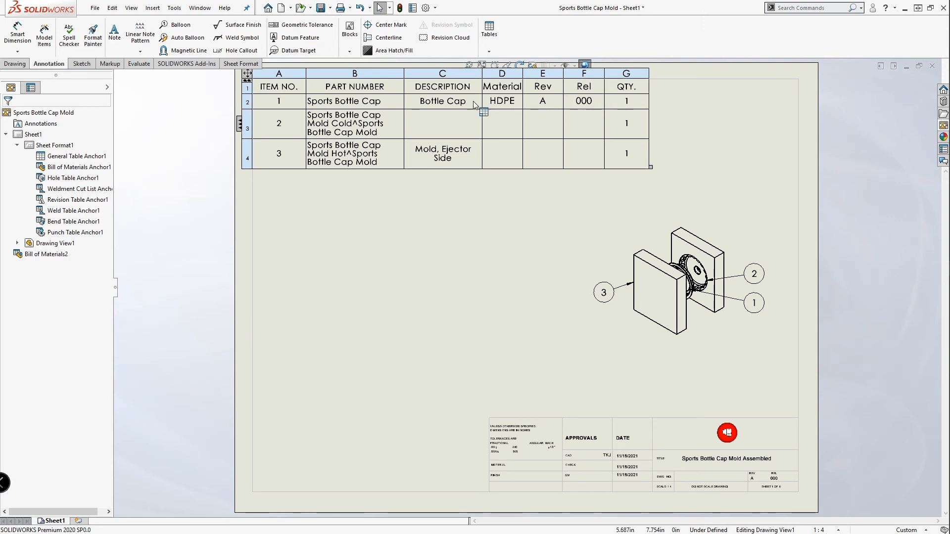
Open the Sports Bottle Cap part from its bill of materials row and review its custom file properties
click(293, 100)
right_click(292, 100)
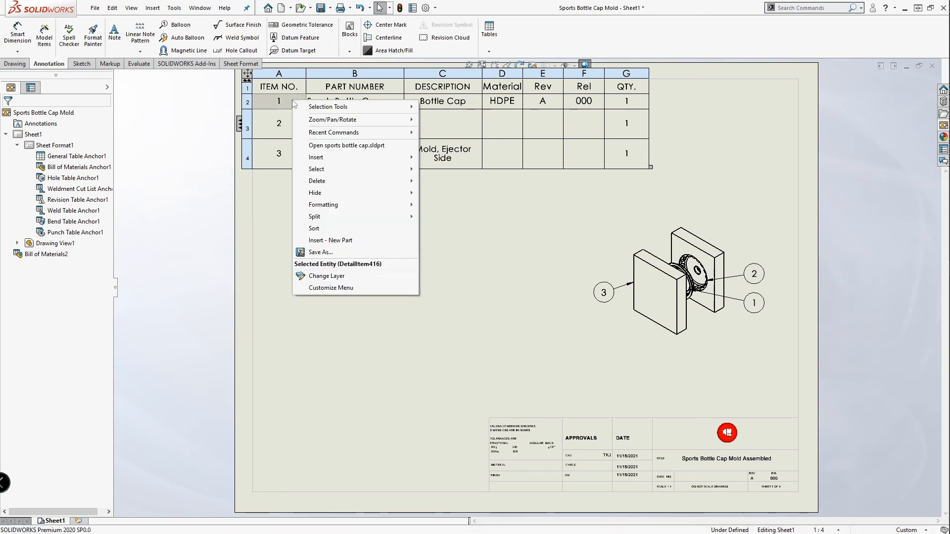
click(332, 146)
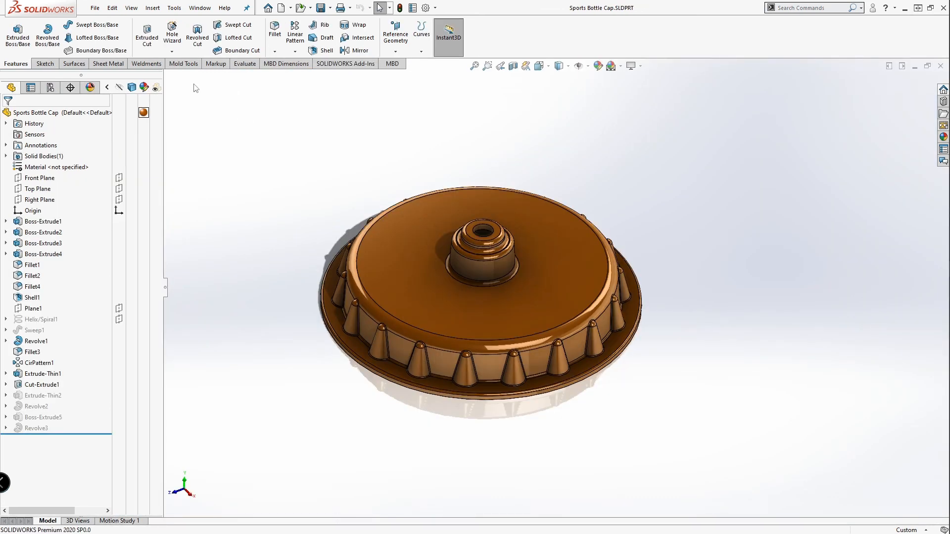
click(94, 8)
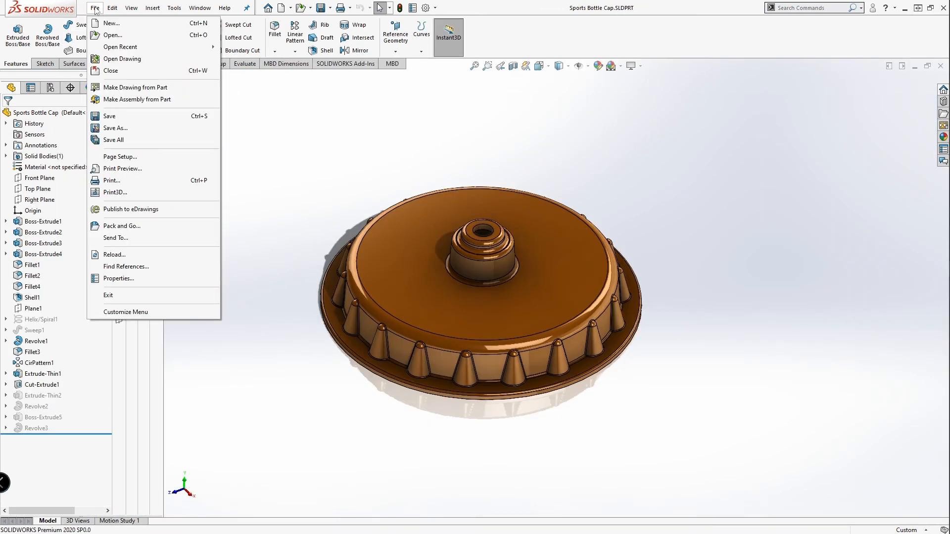
click(142, 279)
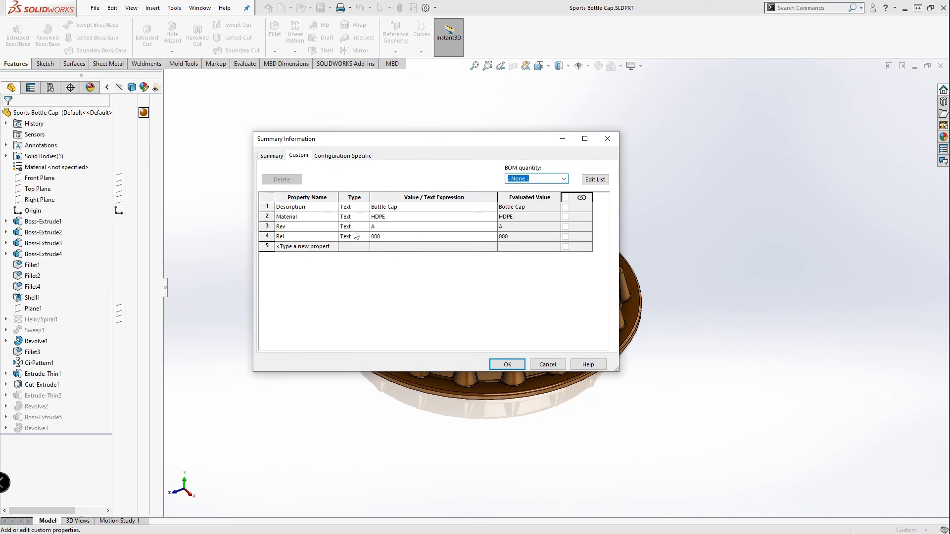
click(507, 364)
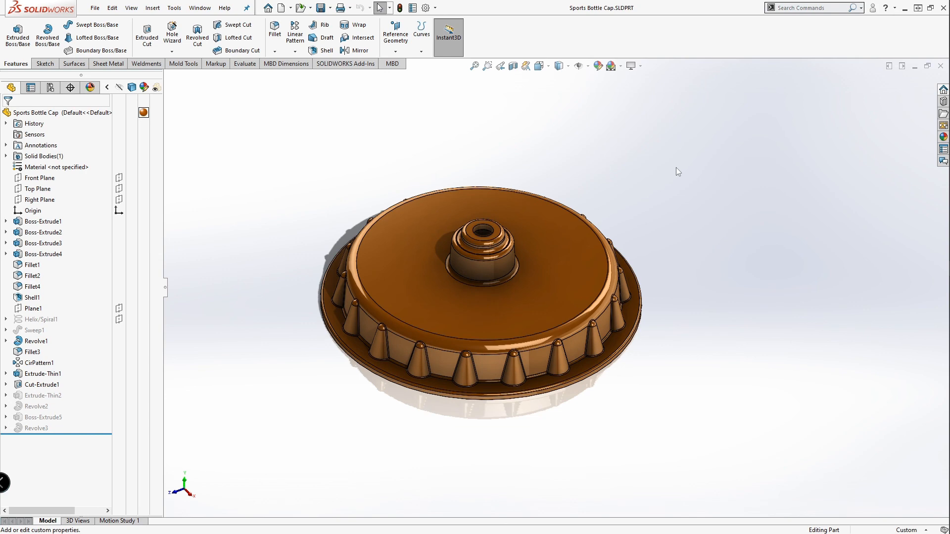
Return to the drawing and examine the title block's title, REV and REL entries
key(ctrl+Tab)
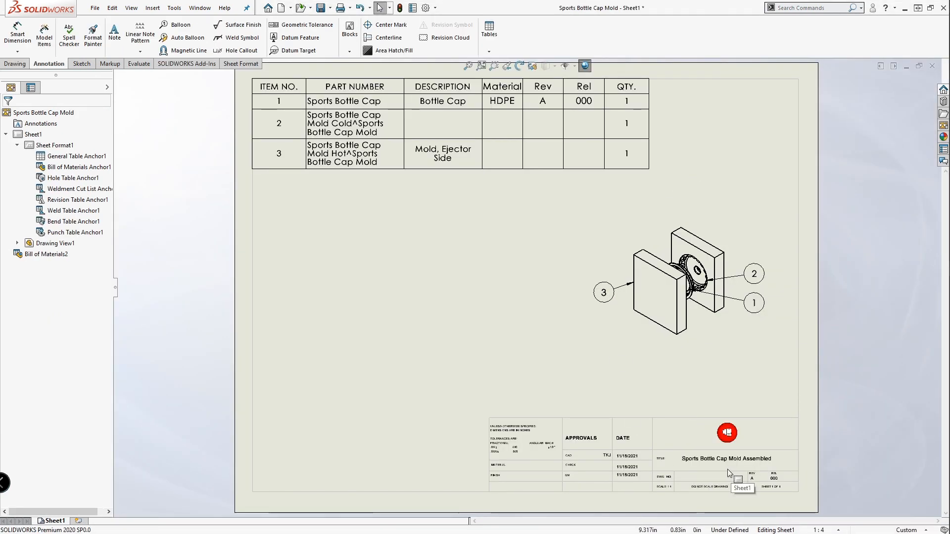
scroll(689, 479, down, 2)
scroll(688, 475, down, 2)
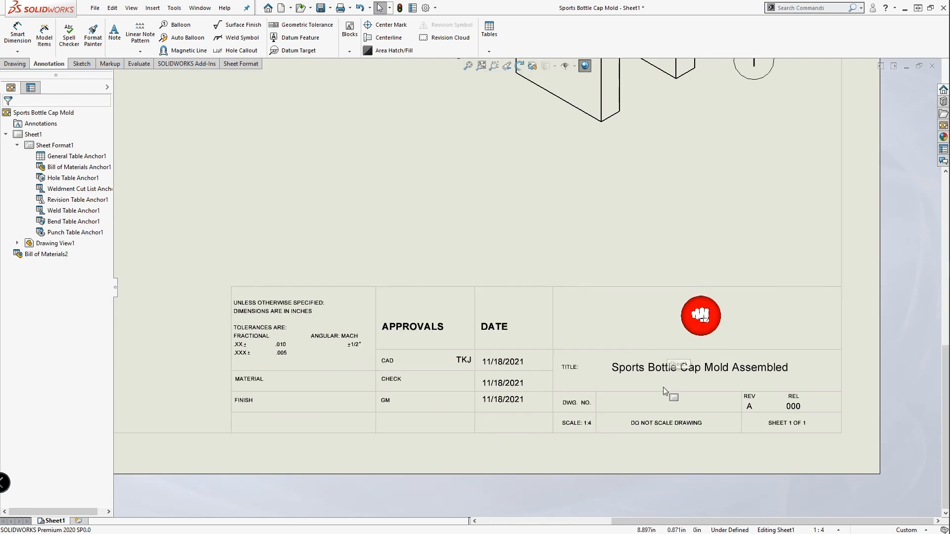
scroll(735, 430, up, 4)
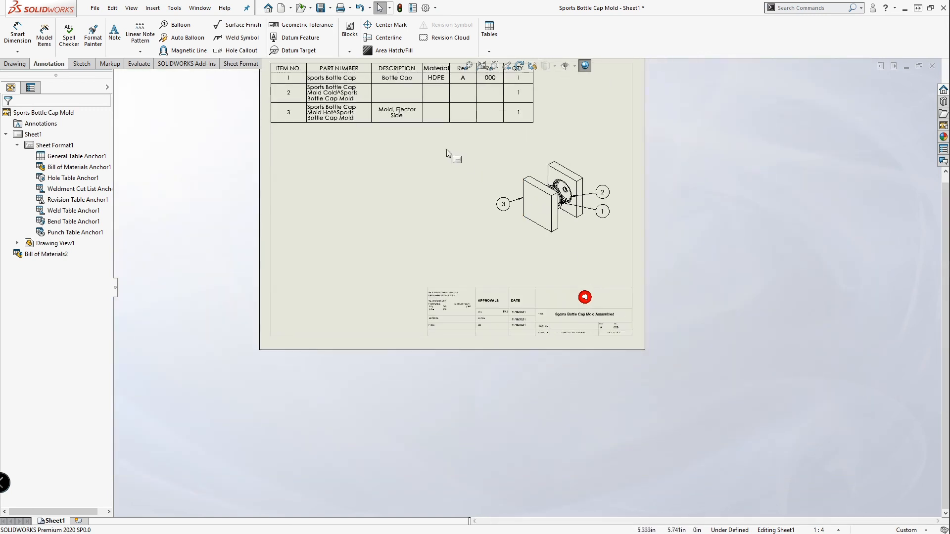
Open the Sports Bottle Cap Mold assembly from the exploded view and review its custom file properties
right_click(581, 198)
click(589, 184)
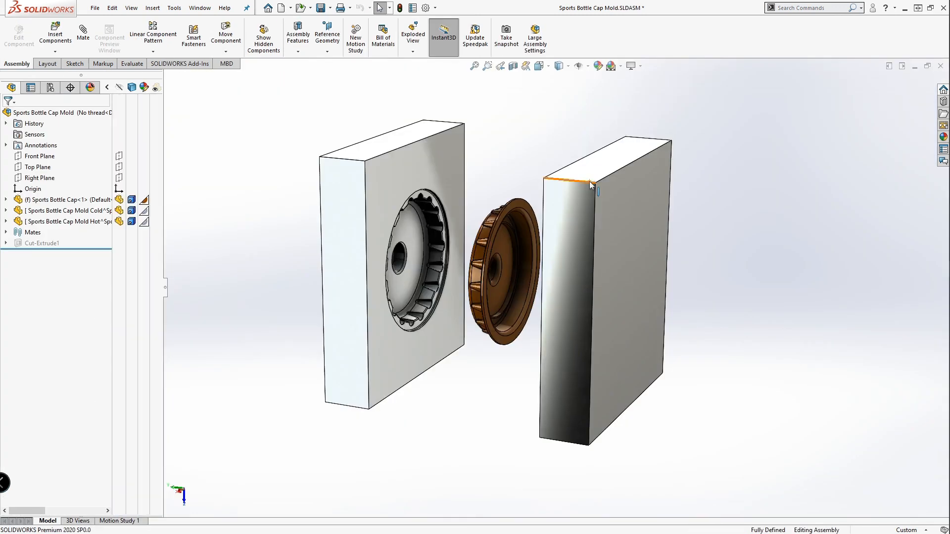
click(94, 7)
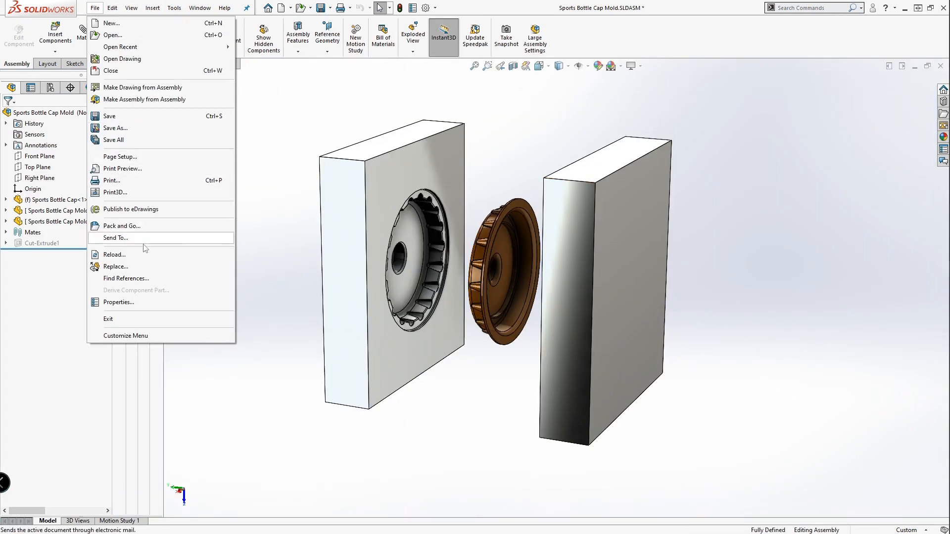
click(119, 302)
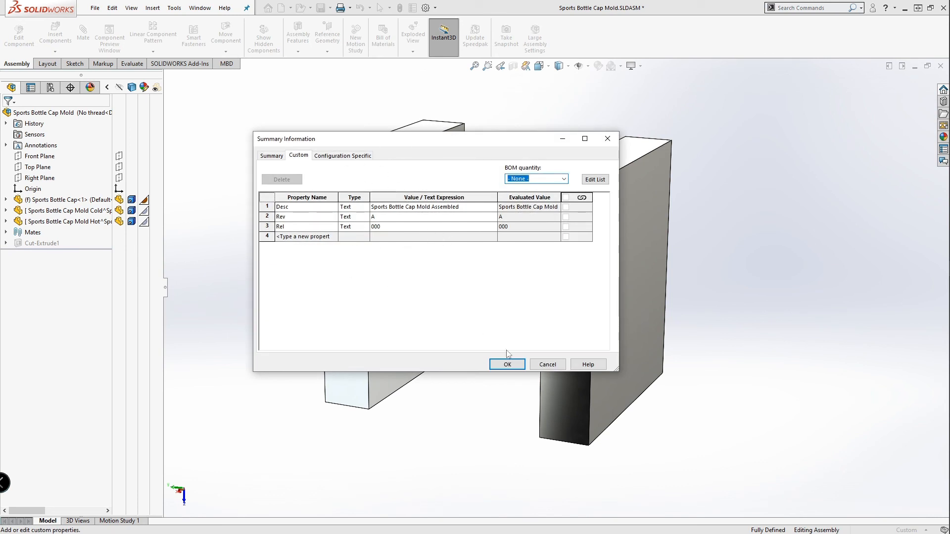
click(507, 364)
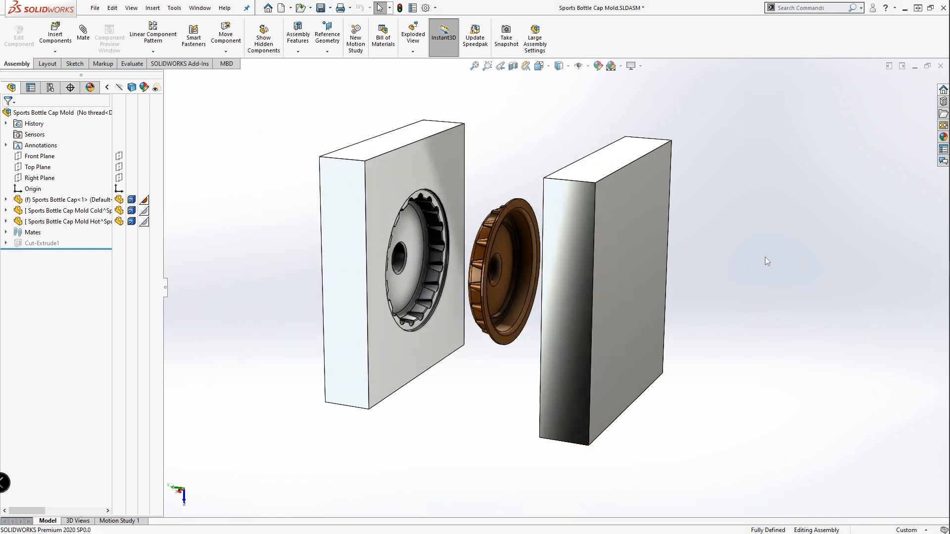